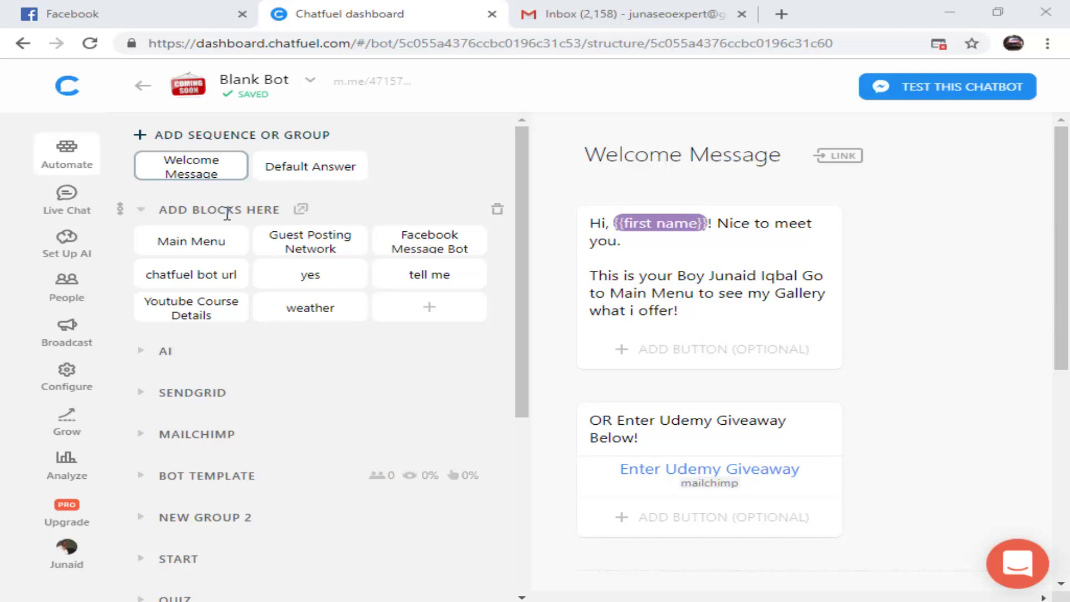
Review the bot's welcome message in the Messenger test chat.
{"action": "scroll", "coordinate": [318, 461], "scroll_direction": "down", "scroll_amount": 5}
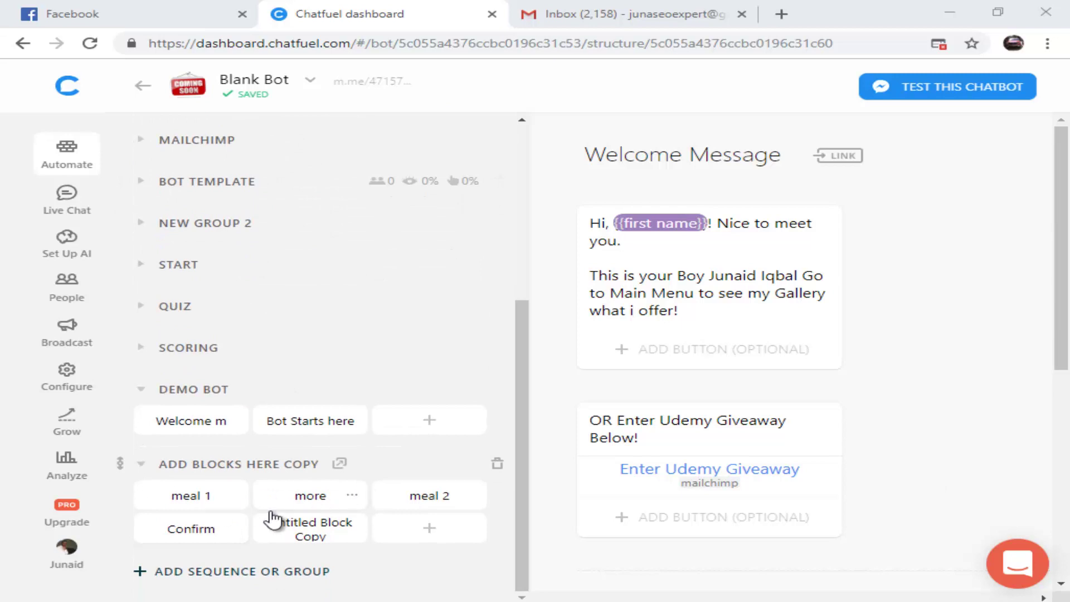
{"action": "scroll", "coordinate": [315, 533], "scroll_direction": "up", "scroll_amount": 5}
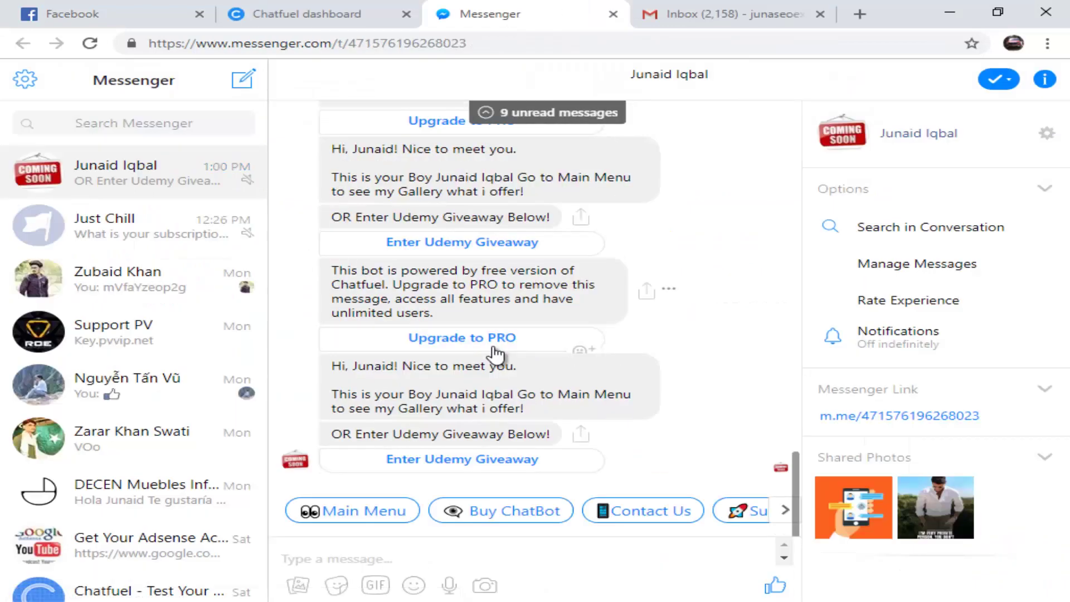
{"action": "left_click_drag", "start_coordinate": [332, 366], "coordinate": [552, 448]}
{"action": "left_click", "coordinate": [405, 387]}
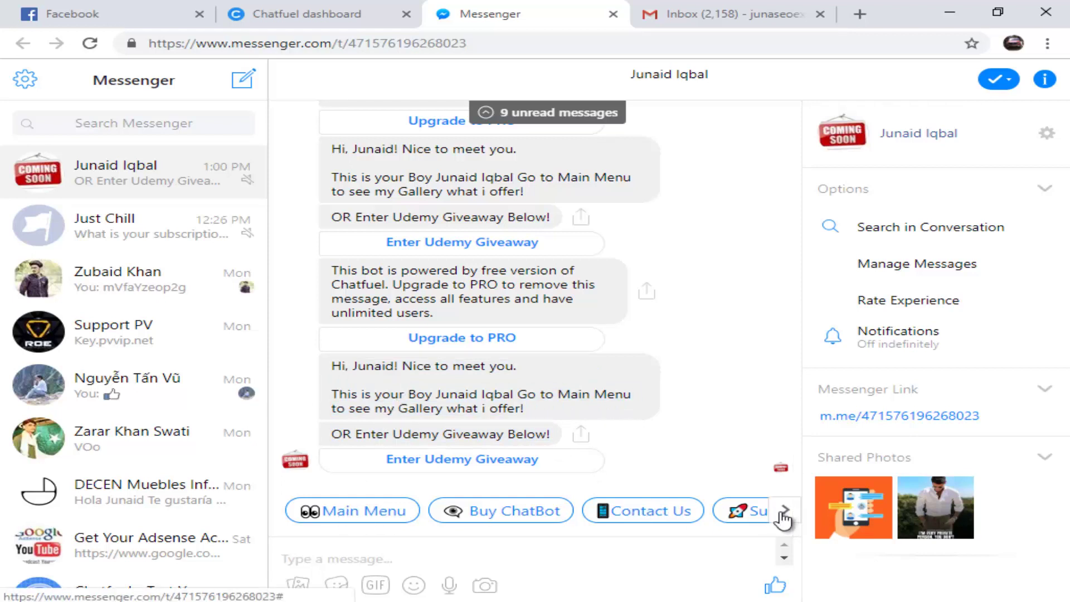
Start the Buy ChatBot demo, agree to test it, and choose monday delivery.
{"action": "left_click", "coordinate": [521, 525]}
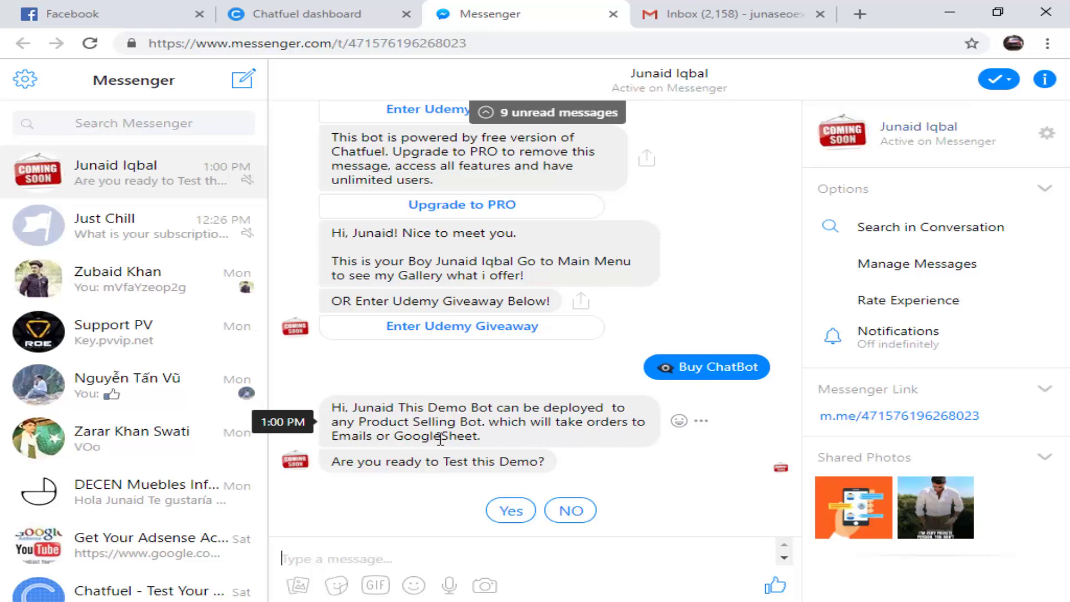
{"action": "left_click", "coordinate": [508, 510]}
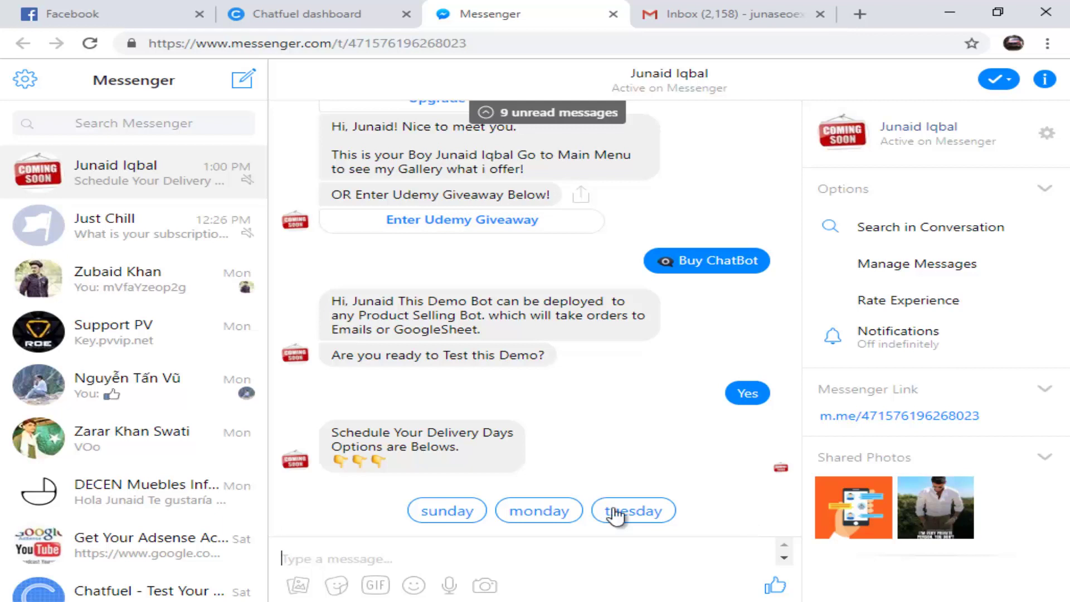
{"action": "left_click", "coordinate": [533, 512]}
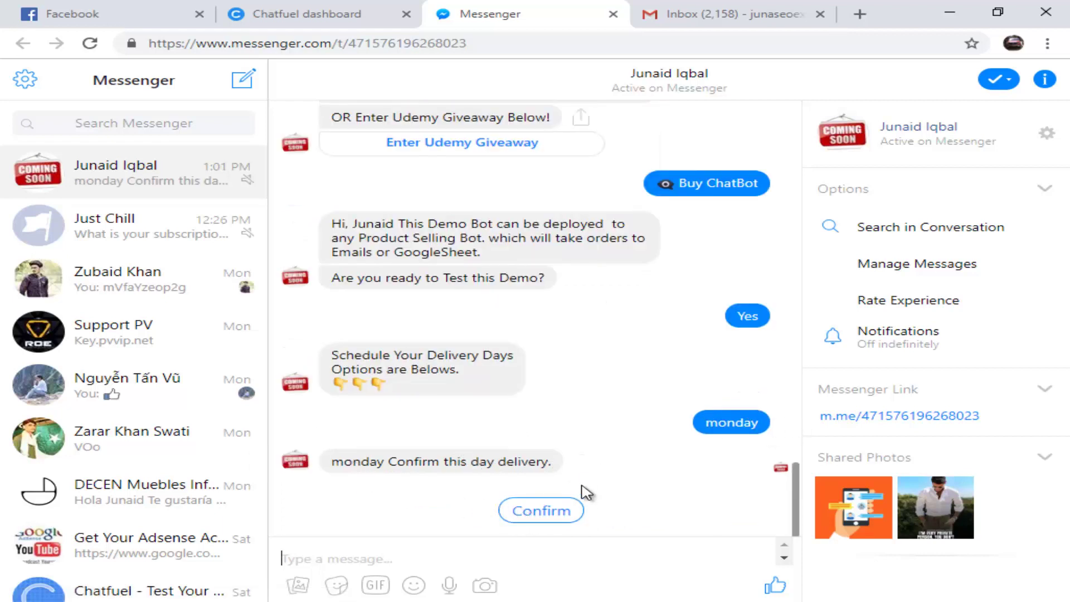
Confirm monday delivery, browse the Haleem and Biryani meal cards, and order Biryani.
{"action": "left_click", "coordinate": [563, 512]}
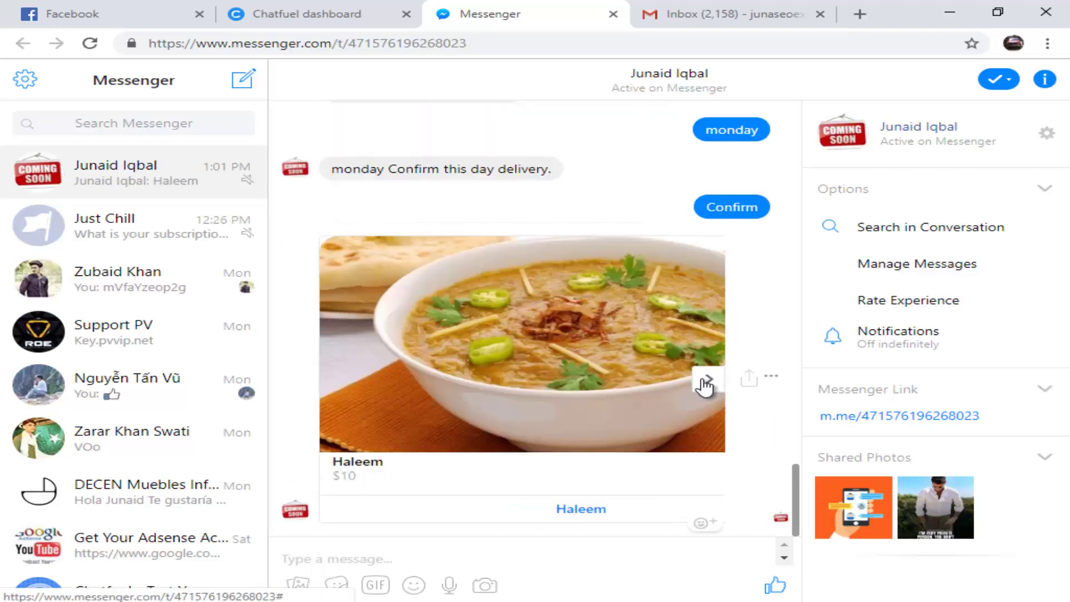
{"action": "left_click", "coordinate": [709, 380]}
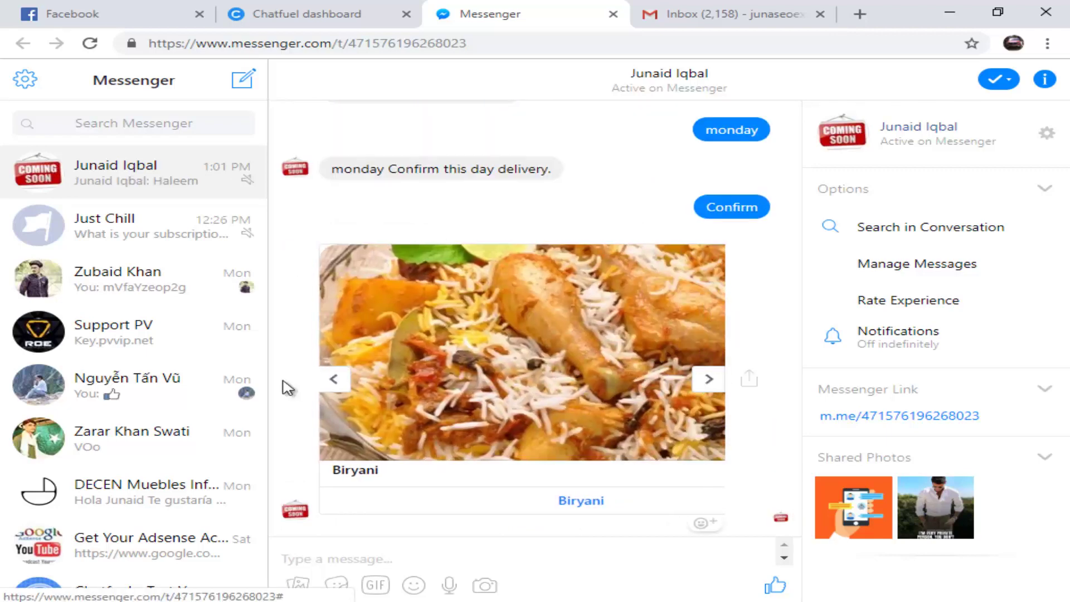
{"action": "left_click", "coordinate": [335, 381]}
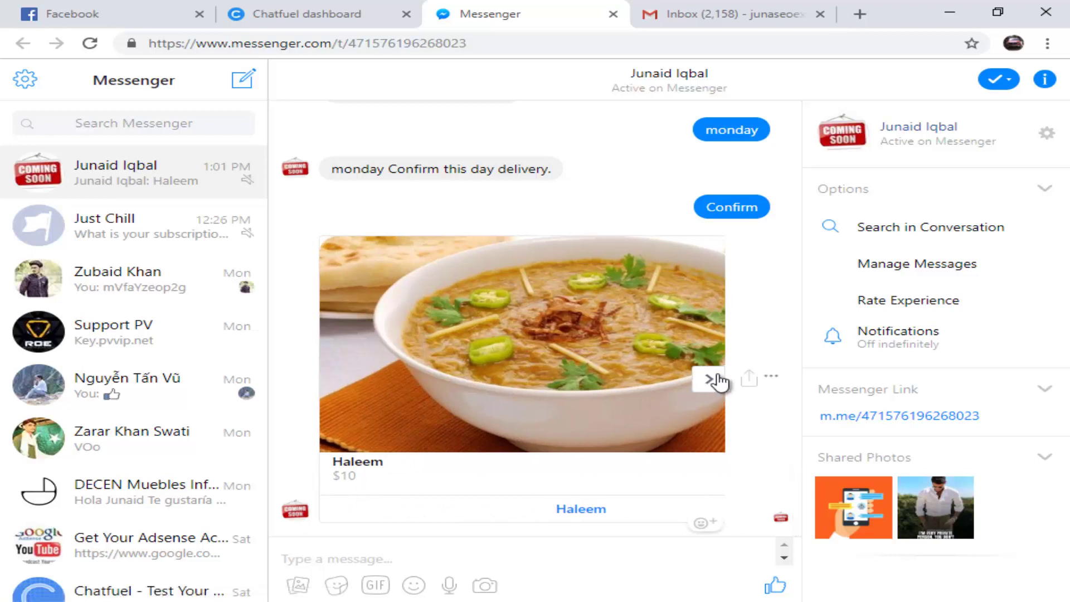
{"action": "left_click", "coordinate": [709, 379]}
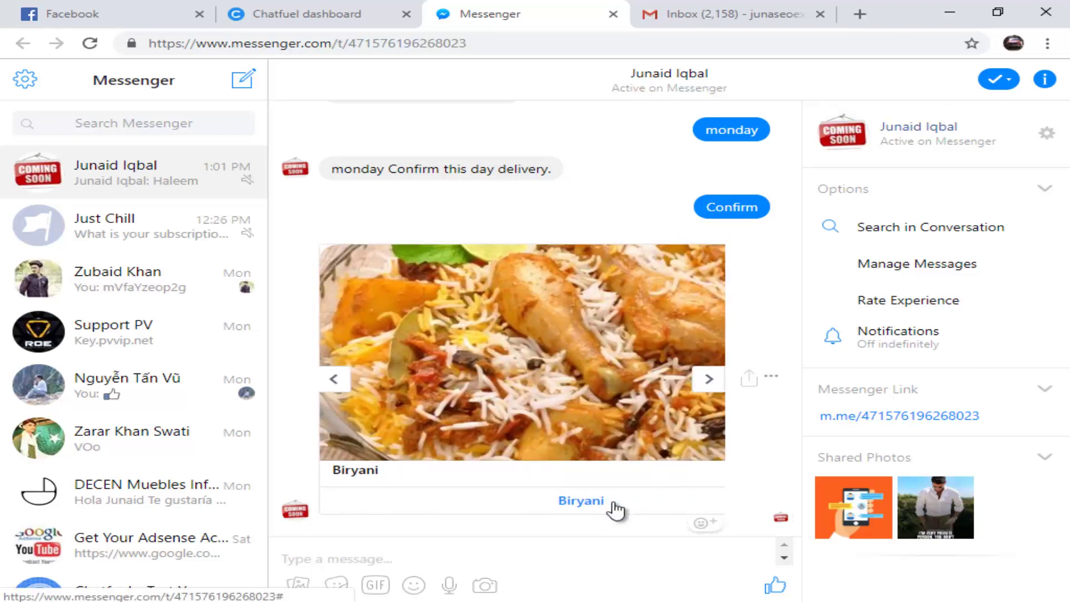
{"action": "left_click", "coordinate": [569, 505]}
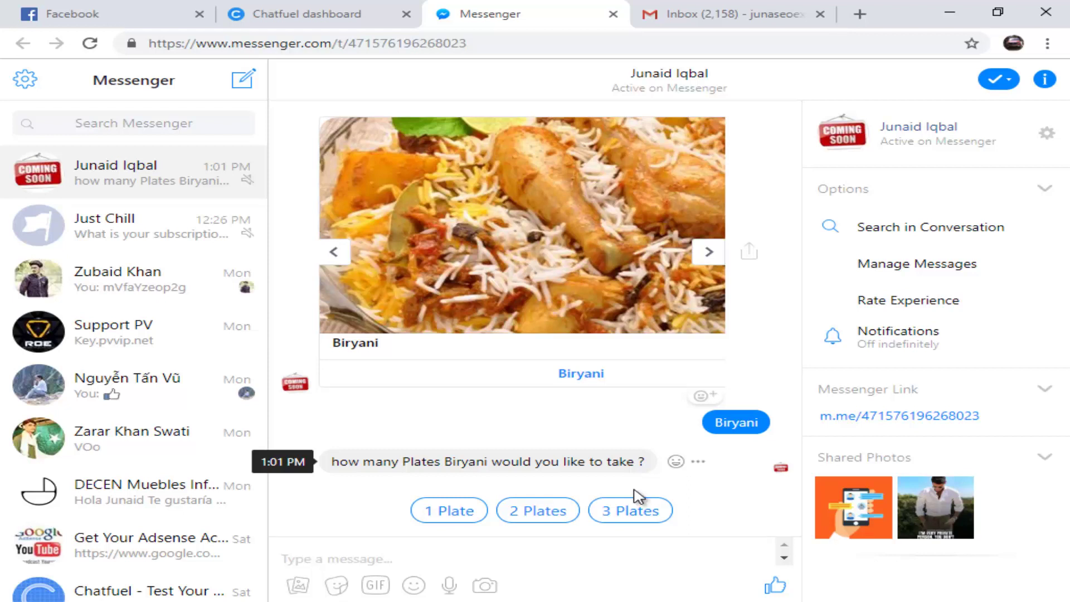
Order 2 Plates of Biryani and review the order summary in the chat.
{"action": "left_click", "coordinate": [535, 517]}
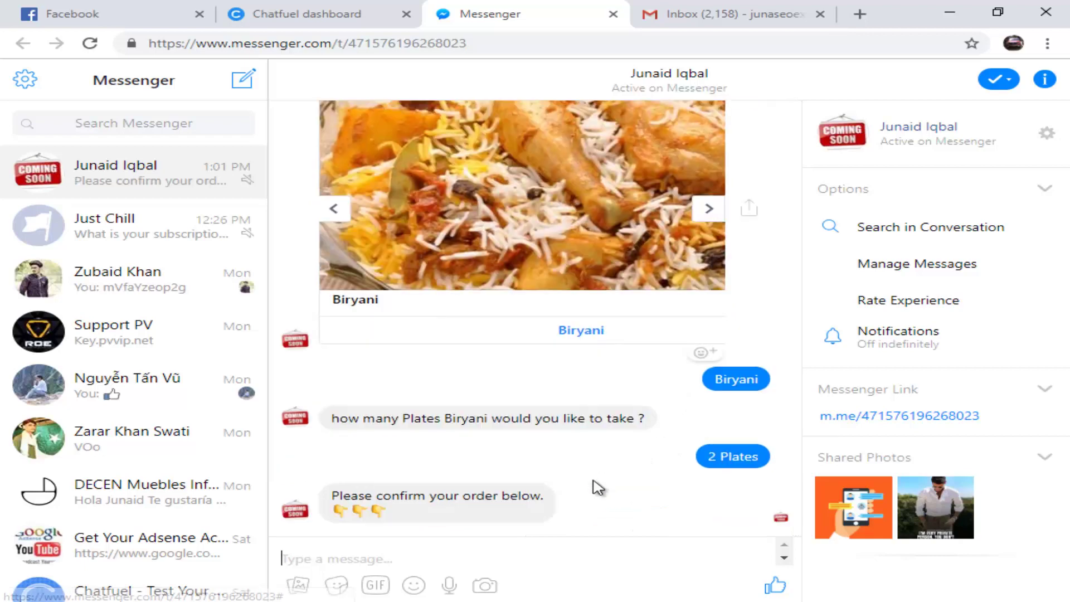
{"action": "scroll", "coordinate": [676, 363], "scroll_direction": "up", "scroll_amount": 5}
{"action": "scroll", "coordinate": [689, 392], "scroll_direction": "down", "scroll_amount": 5}
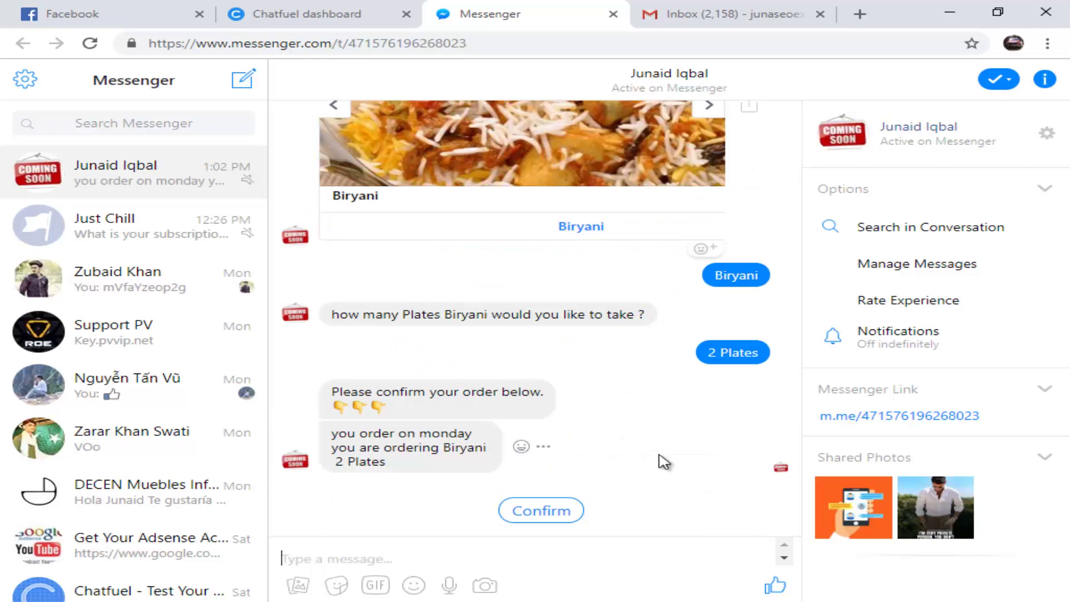
{"action": "scroll", "coordinate": [697, 315], "scroll_direction": "up", "scroll_amount": 4}
{"action": "scroll", "coordinate": [729, 175], "scroll_direction": "up", "scroll_amount": 1}
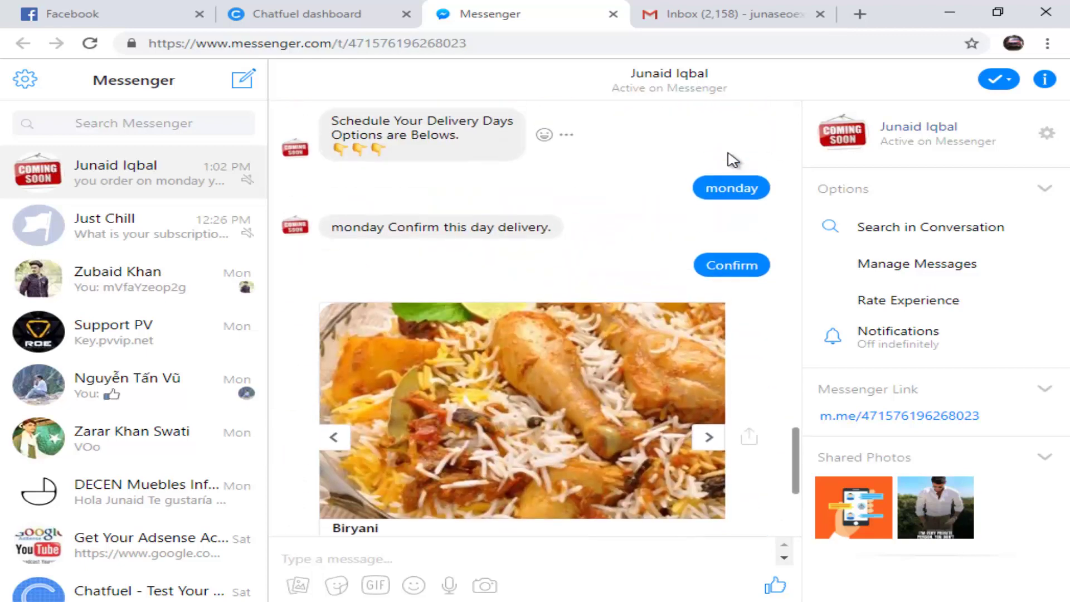
{"action": "scroll", "coordinate": [676, 263], "scroll_direction": "down", "scroll_amount": 5}
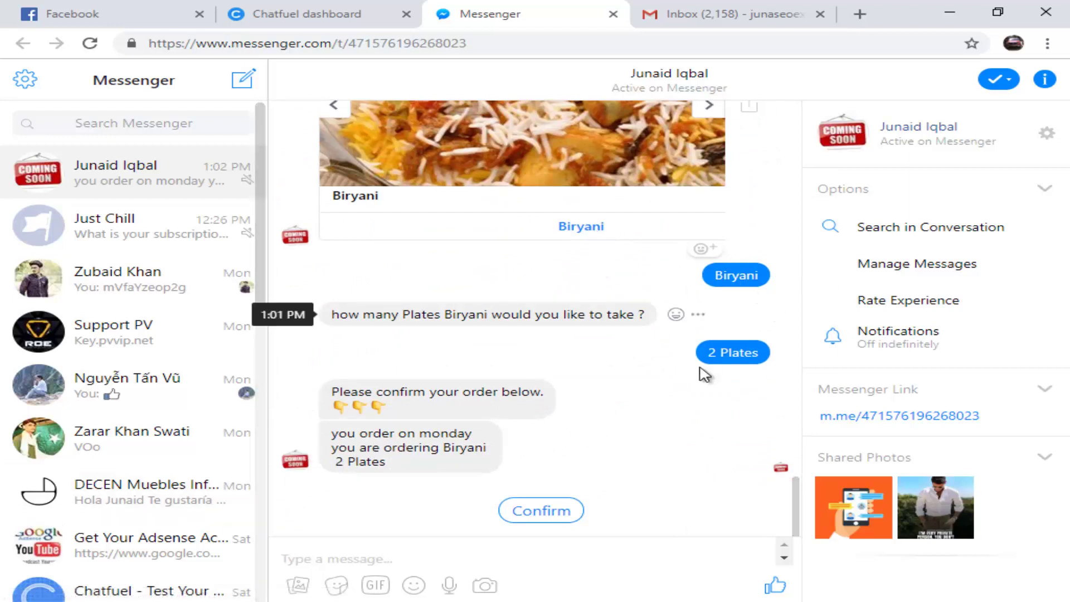
Confirm the Biryani order and check Gmail for the new Meal 2 Order notification.
{"action": "left_click", "coordinate": [537, 517]}
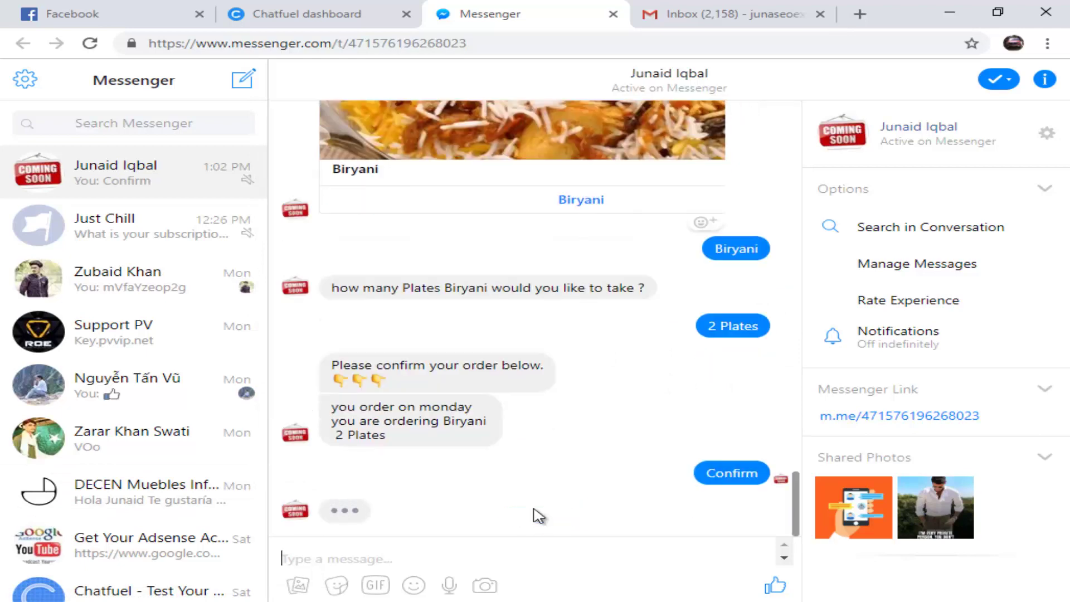
{"action": "scroll", "coordinate": [536, 516], "scroll_direction": "up", "scroll_amount": 1}
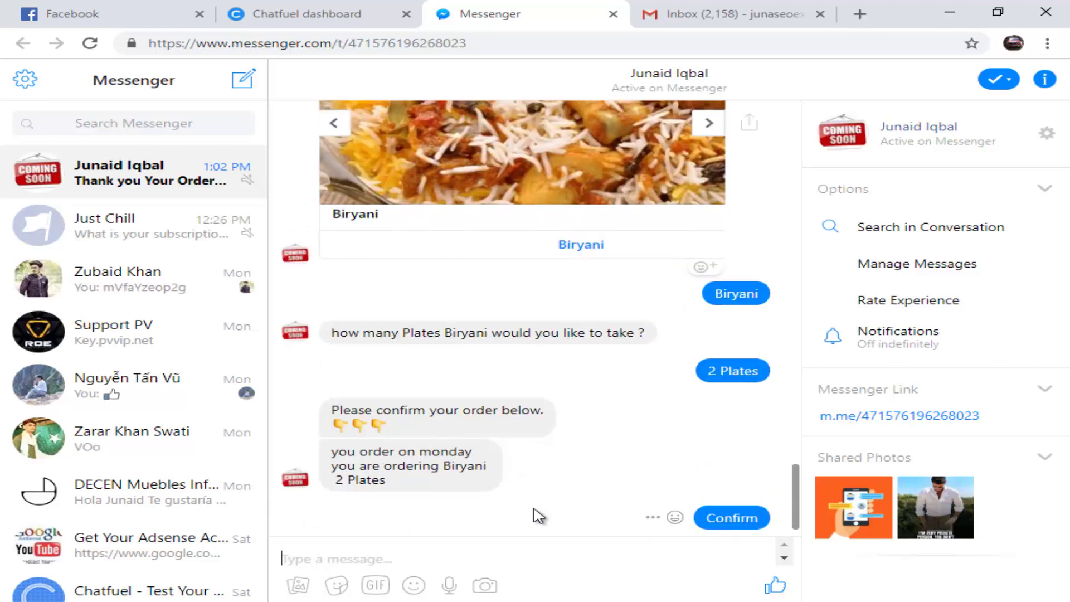
{"action": "left_click", "coordinate": [725, 18]}
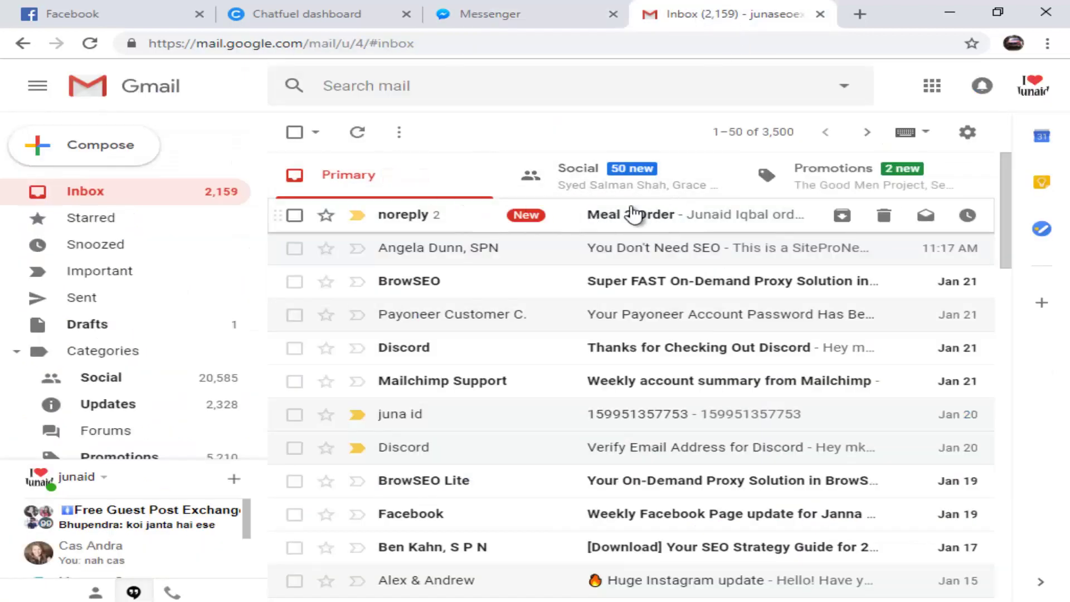
Open the Meal 2 Order email, compare it with Messenger, and highlight the customer's name.
{"action": "left_click", "coordinate": [669, 220]}
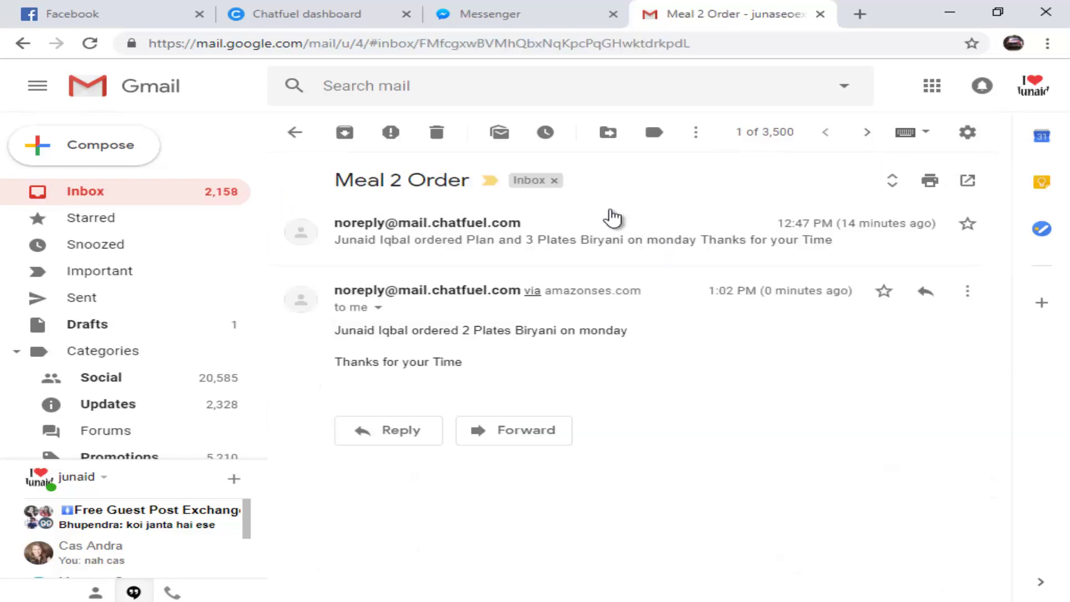
{"action": "left_click", "coordinate": [530, 17]}
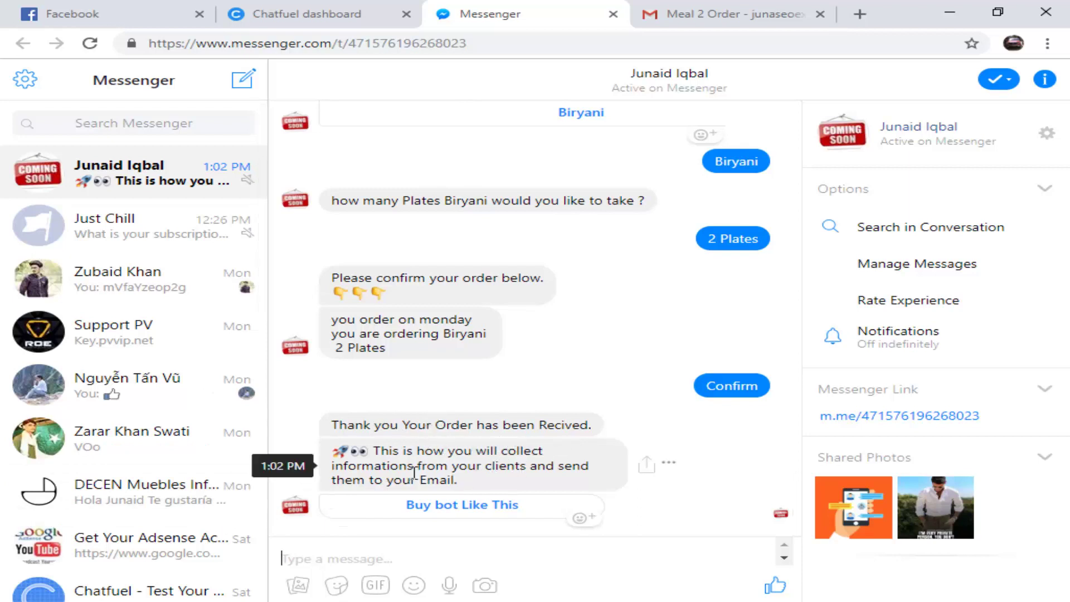
{"action": "left_click", "coordinate": [657, 13]}
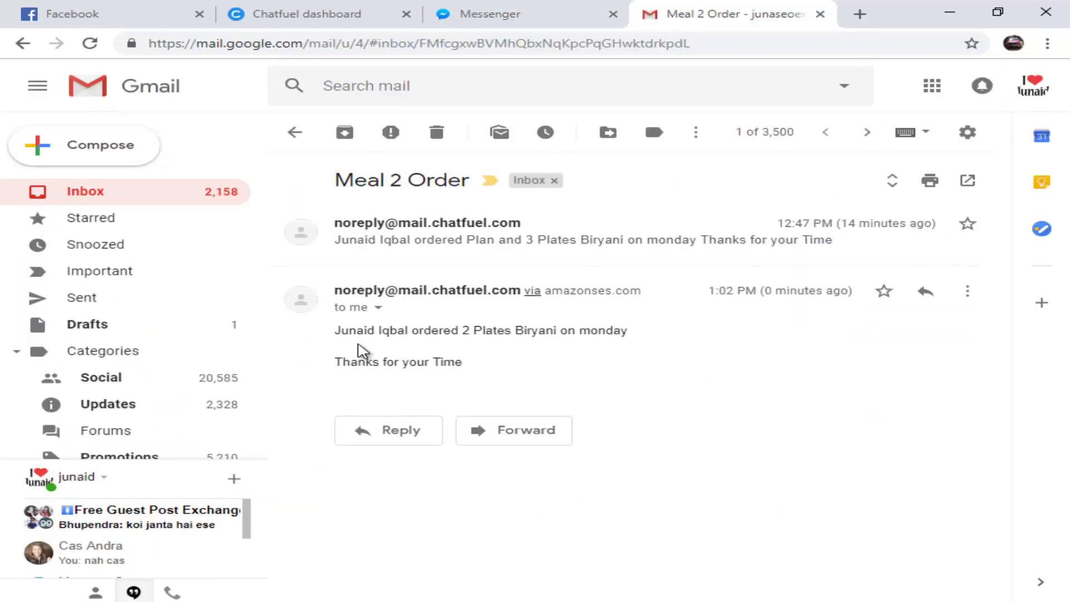
{"action": "left_click_drag", "start_coordinate": [345, 335], "coordinate": [406, 333]}
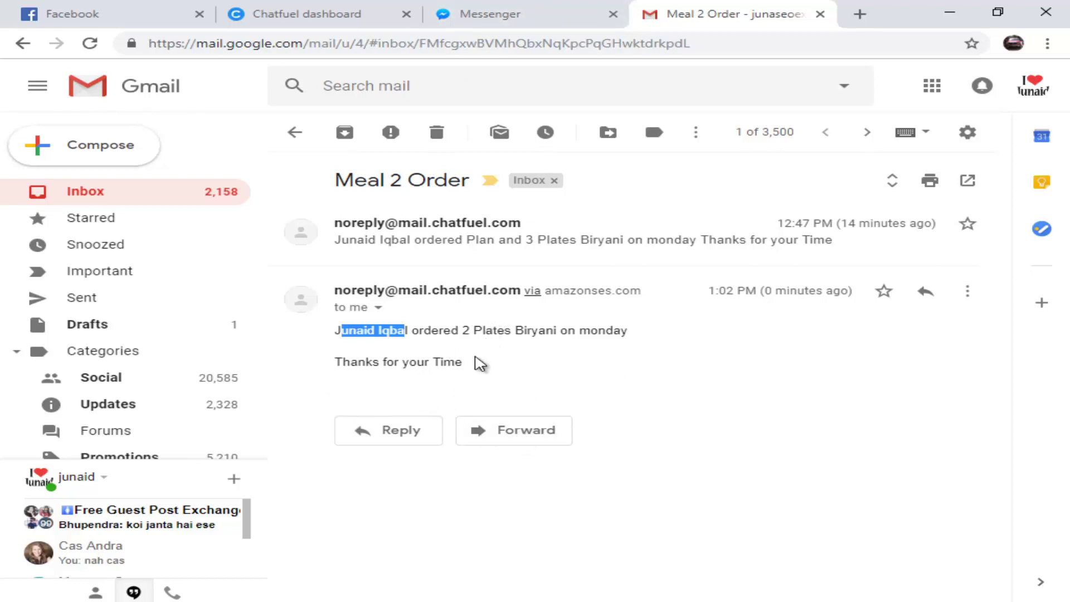
Compare the order email with the Messenger chat, scrolling back up to the Biryani card.
{"action": "left_click", "coordinate": [490, 16]}
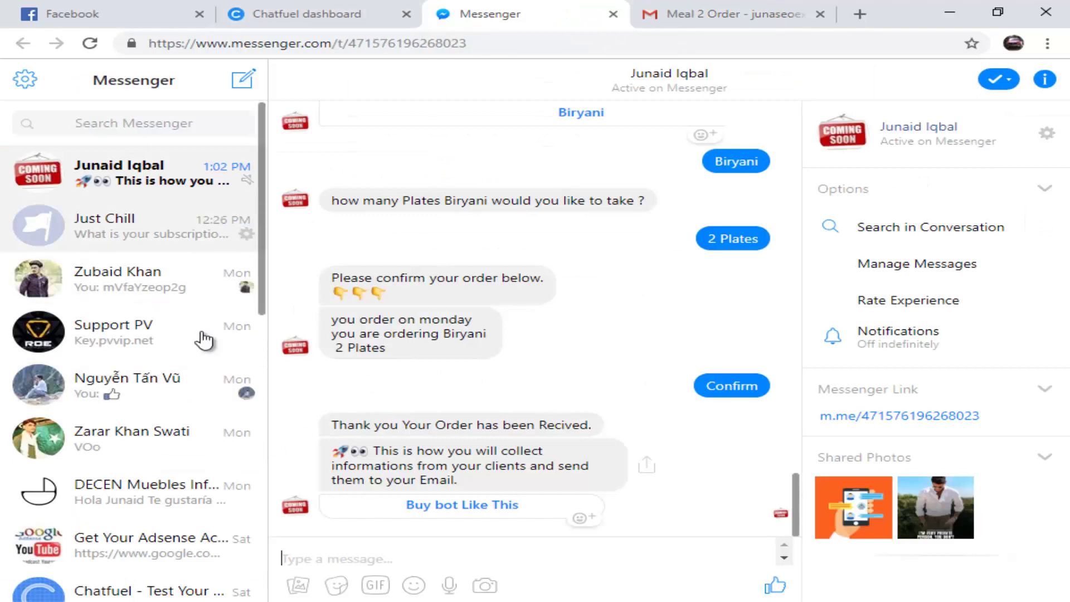
{"action": "left_click", "coordinate": [721, 21]}
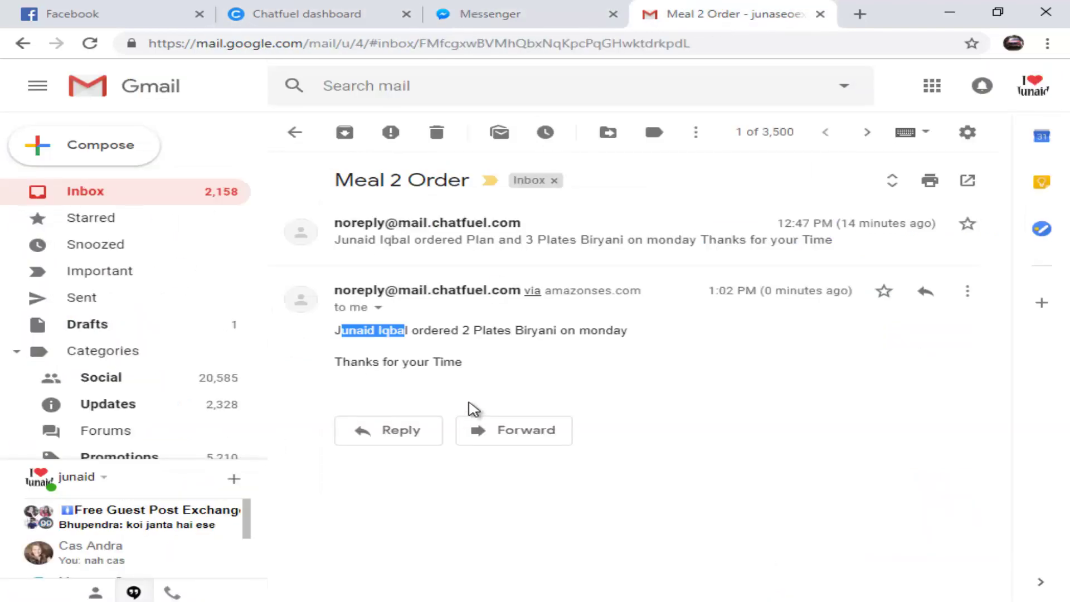
{"action": "left_click", "coordinate": [516, 25]}
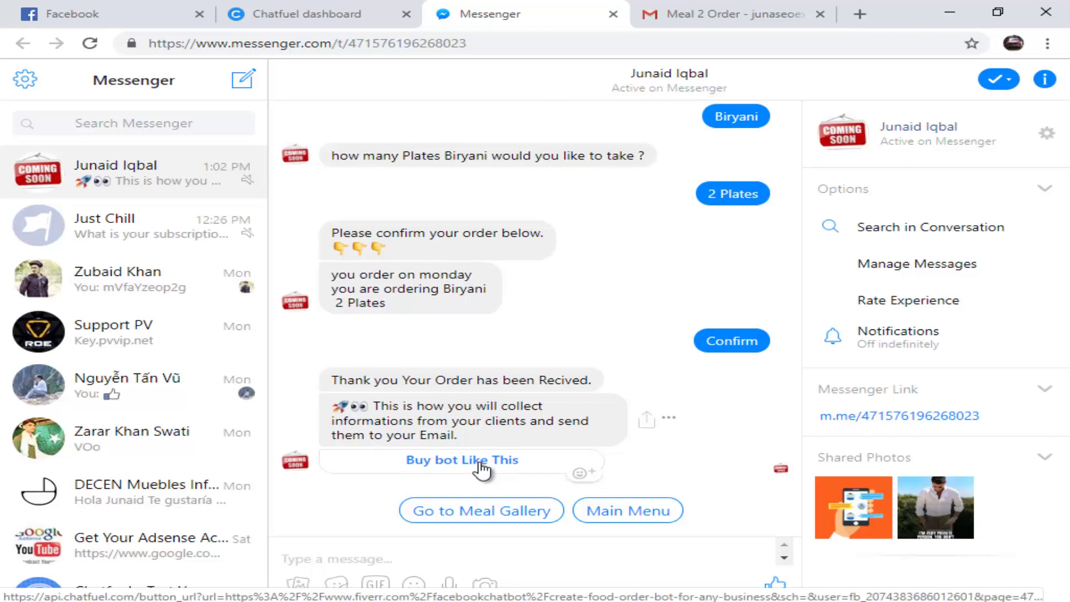
{"action": "scroll", "coordinate": [482, 468], "scroll_direction": "up", "scroll_amount": 2}
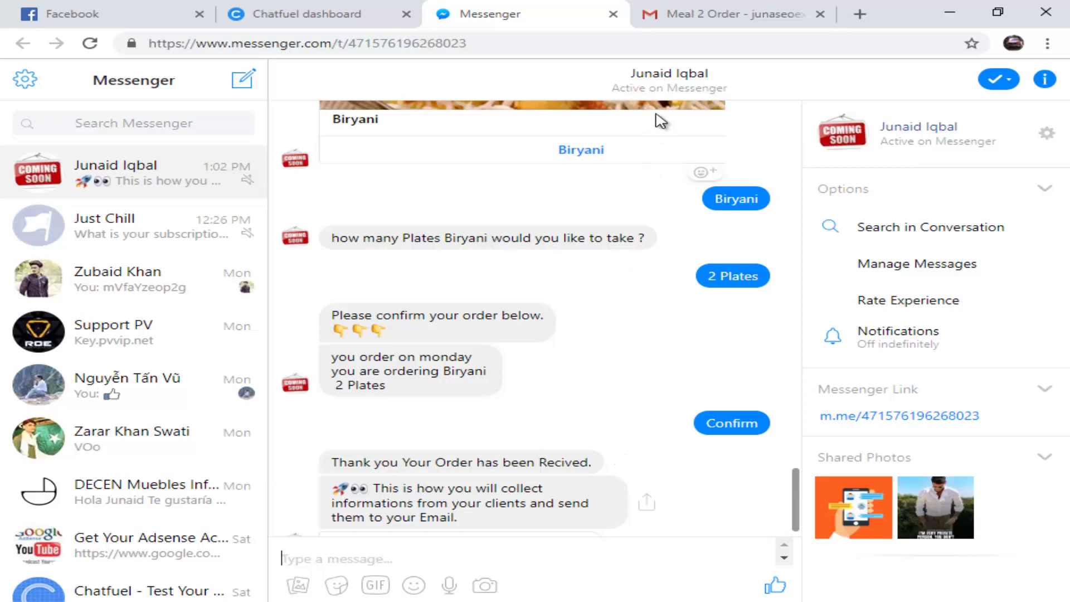
{"action": "left_click", "coordinate": [708, 11]}
{"action": "left_click", "coordinate": [504, 17]}
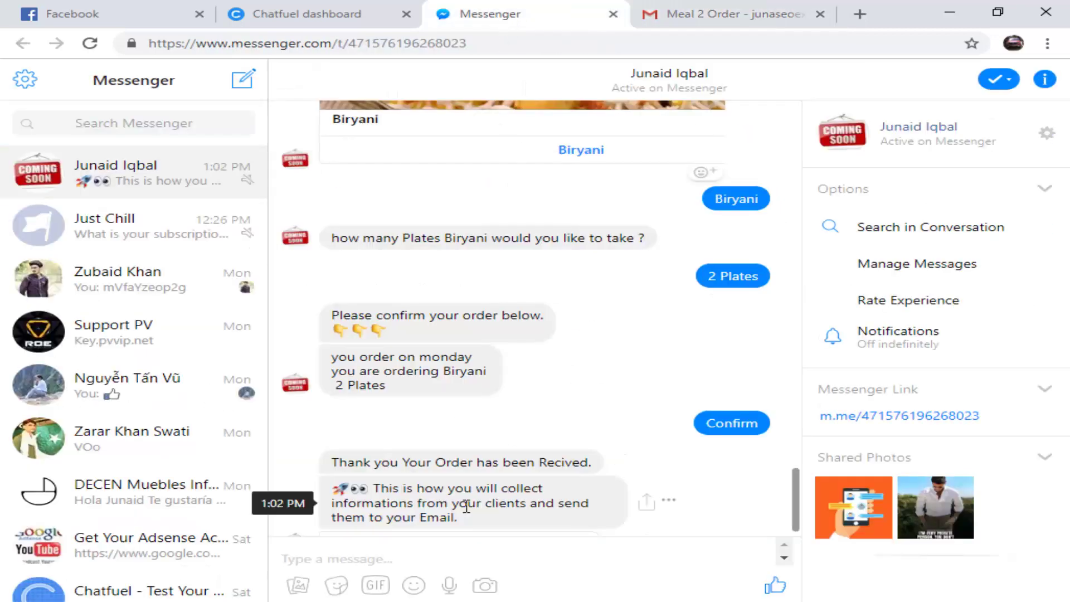
In the Chatfuel dashboard, open the meal 2 block and scroll to Save to Google Sheets.
{"action": "key", "text": "ctrl+shift+Tab"}
{"action": "scroll", "coordinate": [251, 471], "scroll_direction": "down", "scroll_amount": 5}
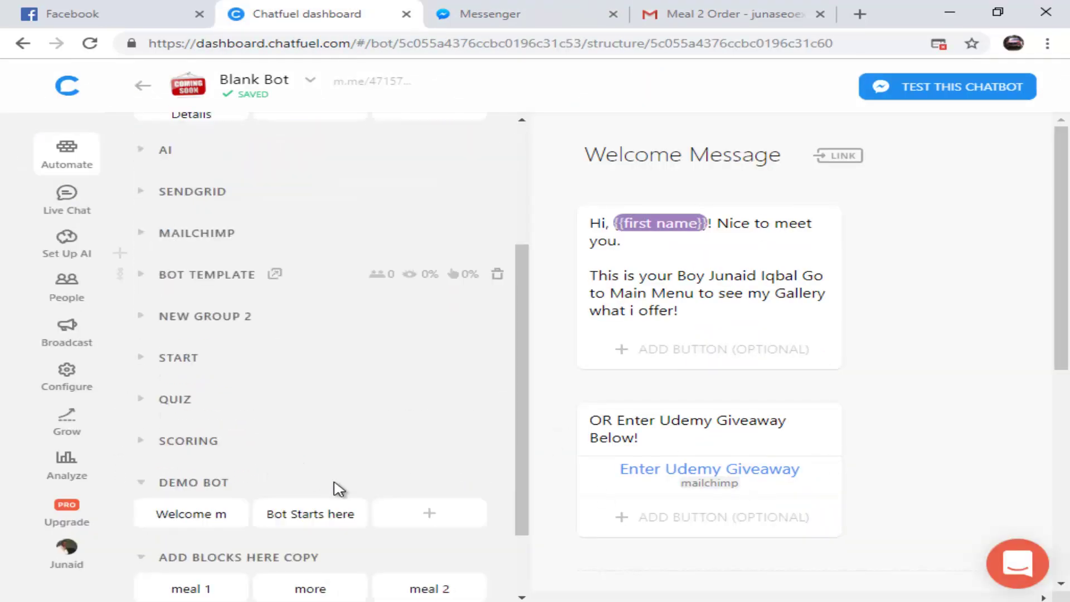
{"action": "left_click", "coordinate": [432, 501]}
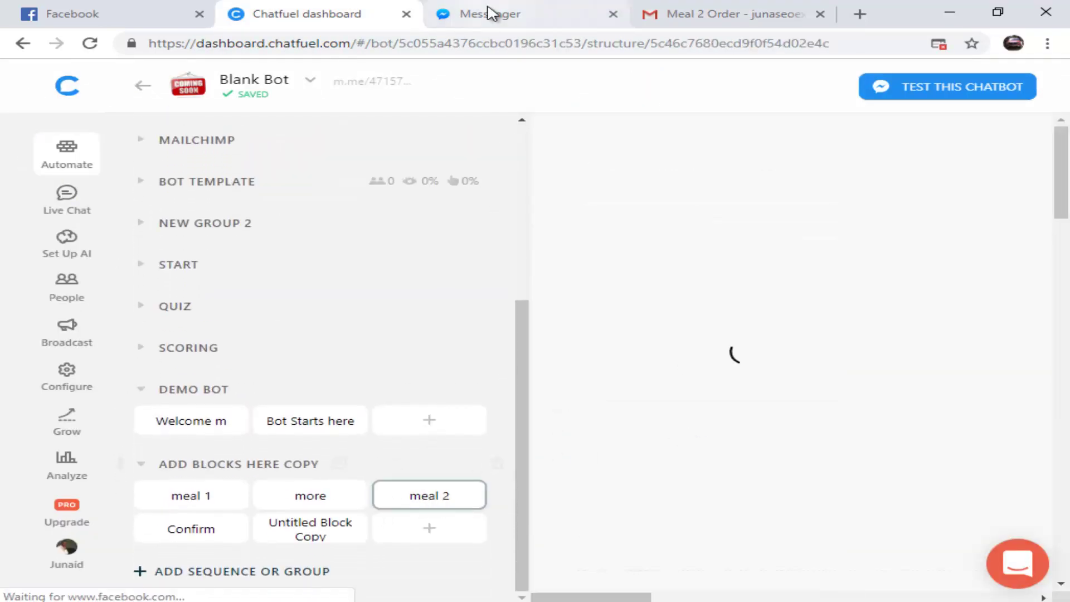
{"action": "key", "text": "ctrl+Tab"}
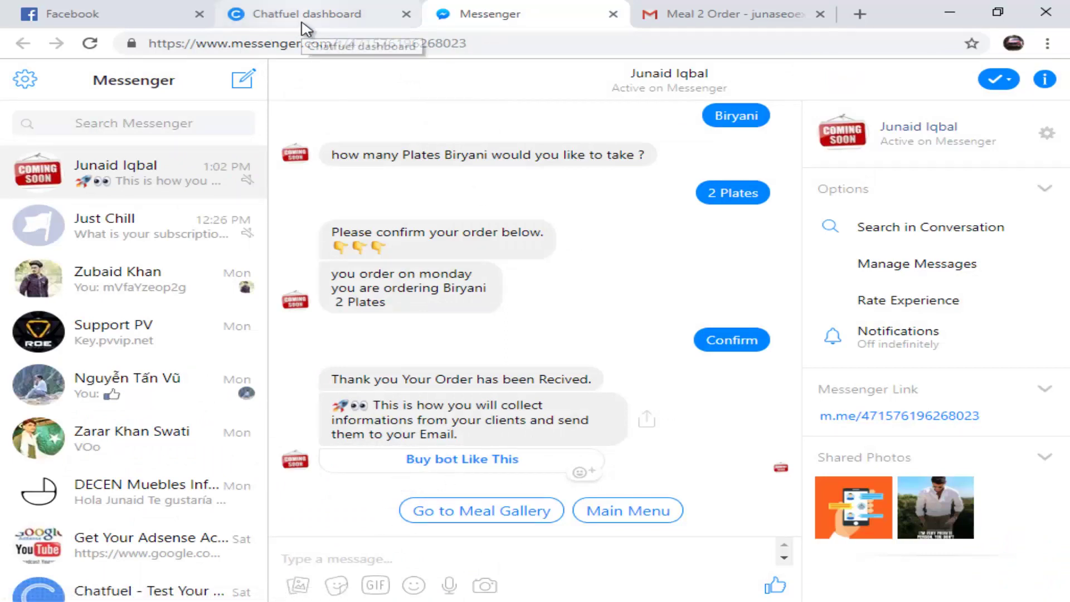
{"action": "left_click", "coordinate": [385, 16]}
{"action": "scroll", "coordinate": [947, 476], "scroll_direction": "down", "scroll_amount": 7}
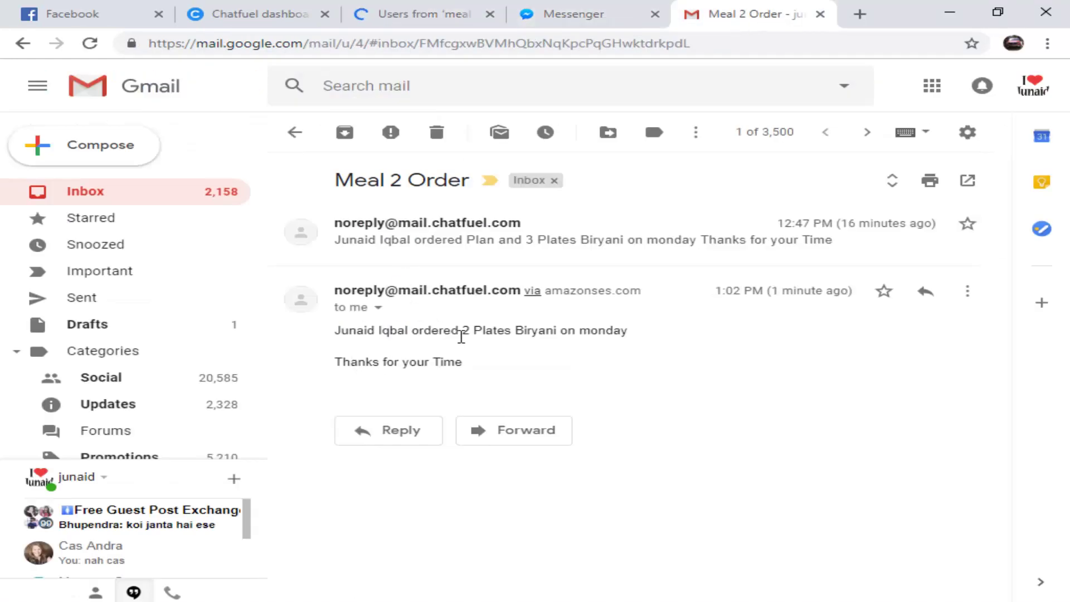
Open the Users from 'meal 2' sheet and check row 6: monday in D6, Biryani in F6.
{"action": "left_click", "coordinate": [410, 13]}
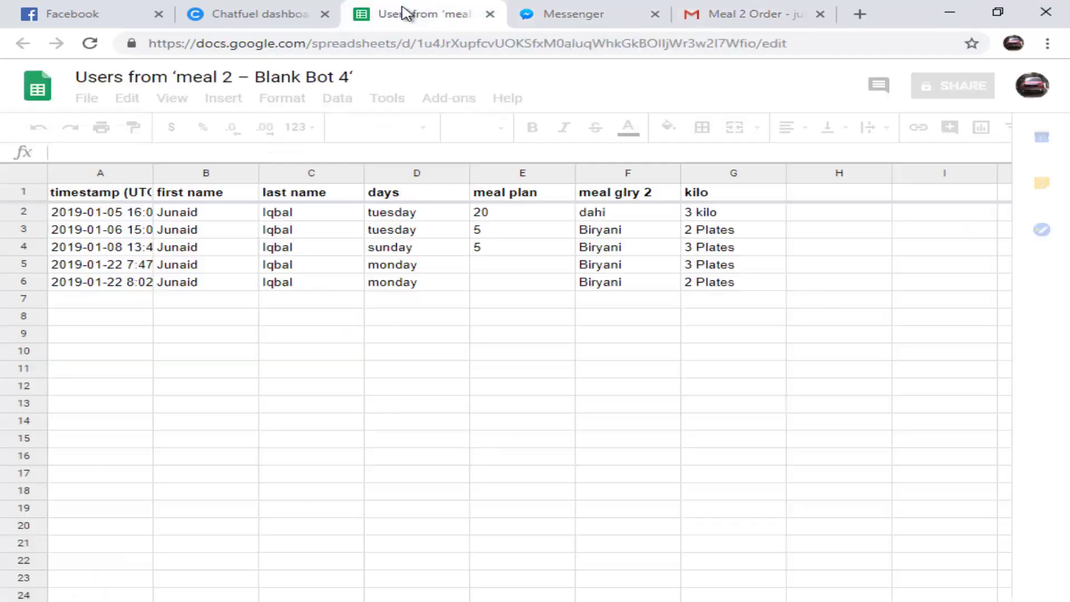
{"action": "left_click", "coordinate": [411, 287]}
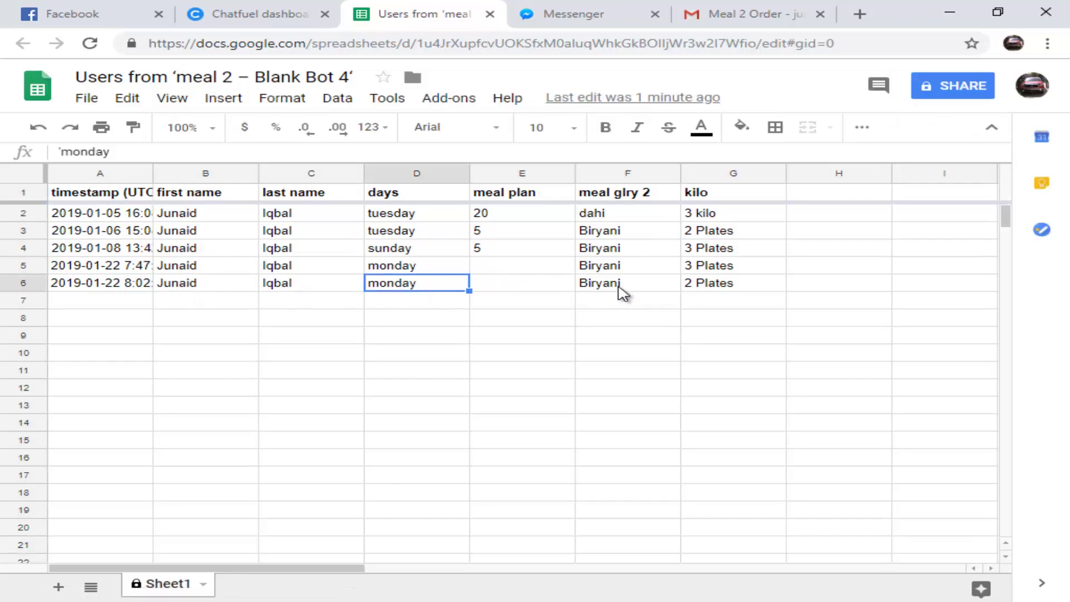
{"action": "left_click", "coordinate": [598, 286]}
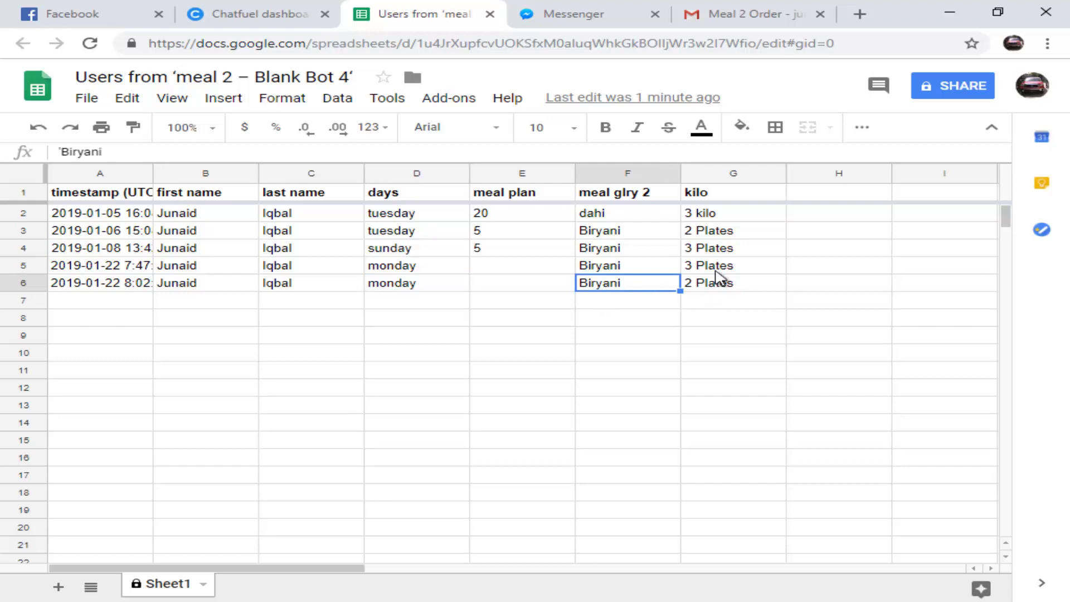